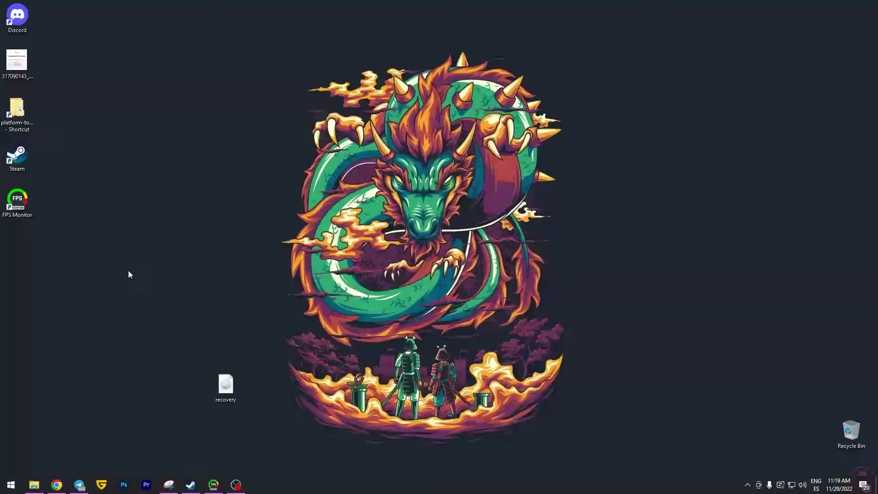
# - Open the downloaded USBHelperInstaller_3.exe from Internet Download Manager, dismissing the tip of the day
pyautogui.click(745, 487)
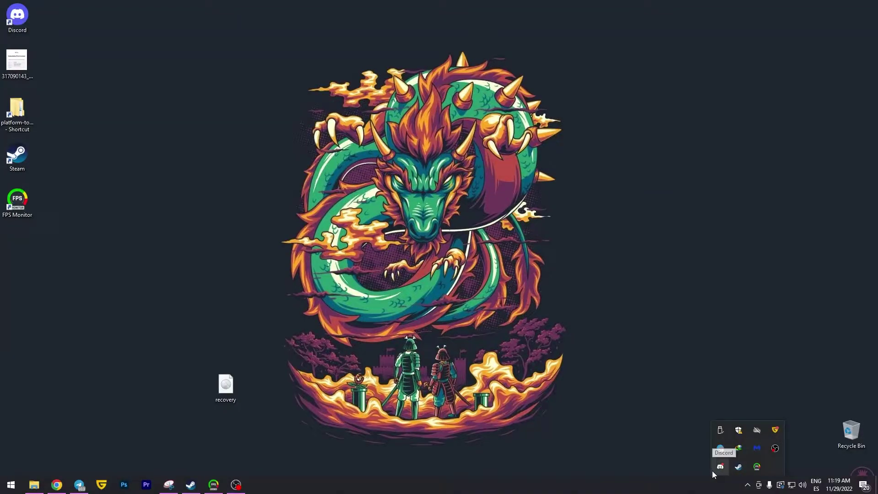
pyautogui.click(745, 448)
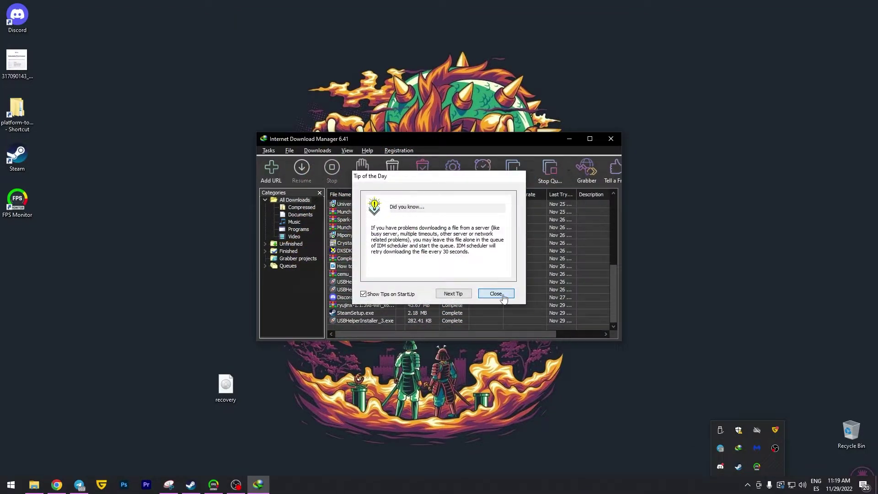
pyautogui.click(496, 292)
pyautogui.doubleClick(366, 322)
pyautogui.click(471, 325)
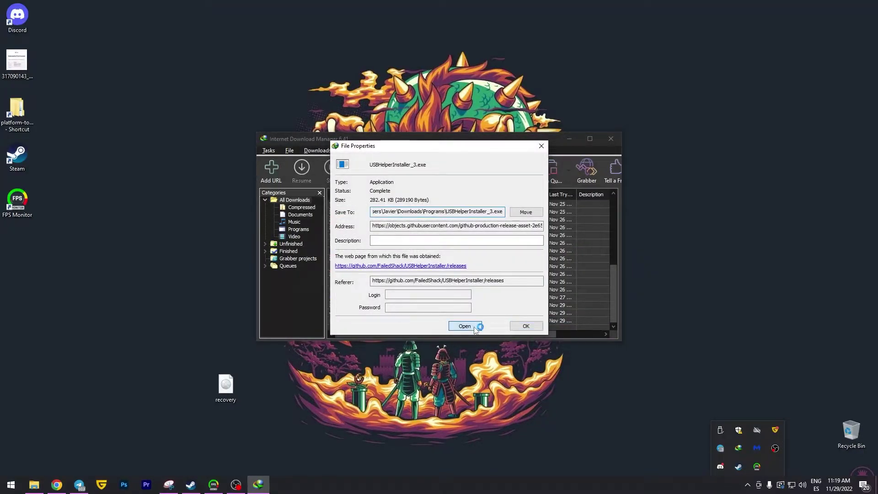
# - Accept the licence agreement, keep Wii U USB Helper version 0.6.1.653 and install USBHelperLauncher in the default location
pyautogui.click(491, 315)
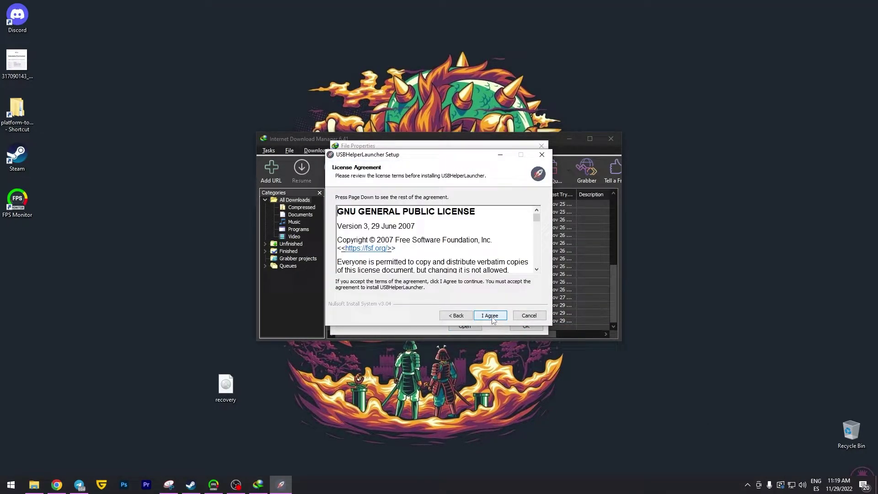
pyautogui.click(489, 315)
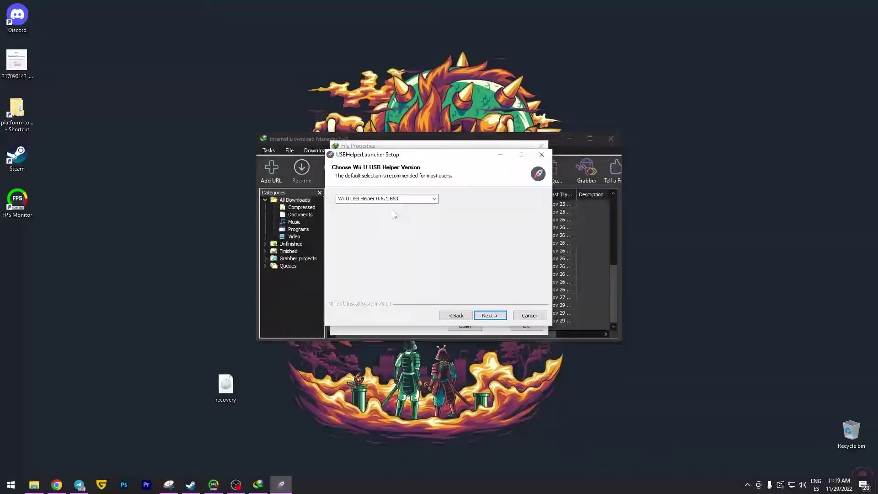
pyautogui.click(489, 316)
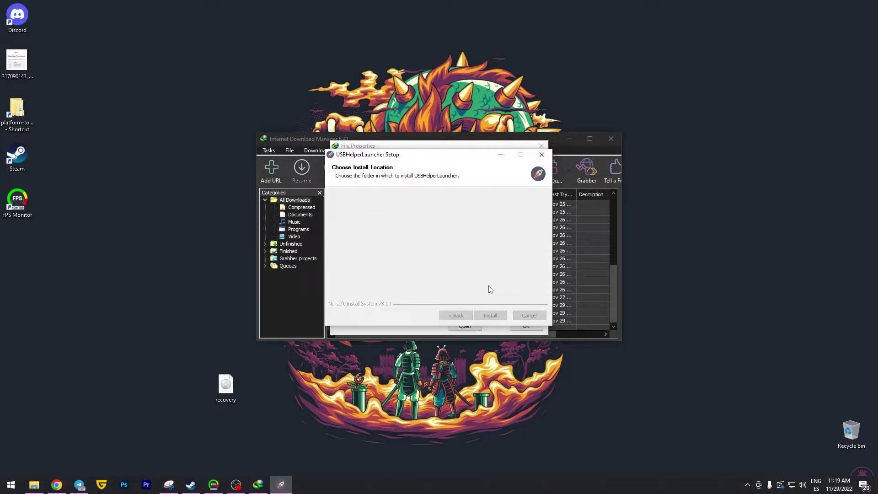
pyautogui.click(492, 316)
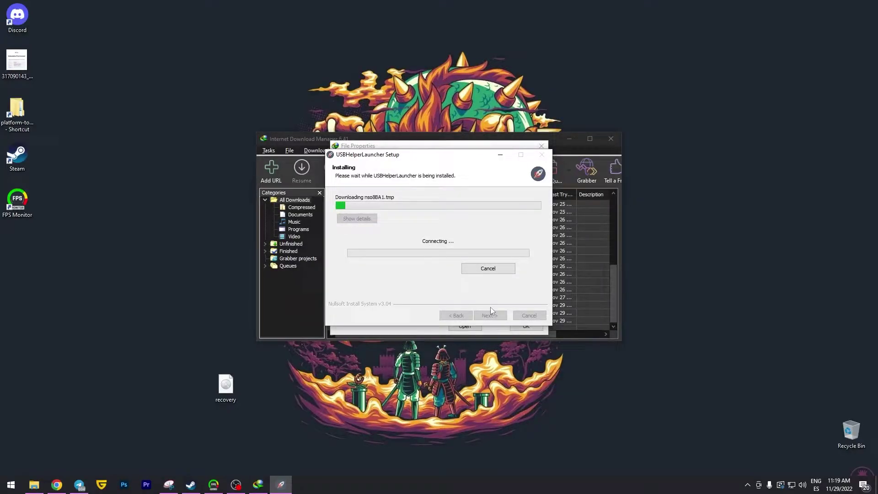
# - Finish the USBHelperLauncher setup with the run option enabled, closing any extra installer window
pyautogui.moveTo(420, 158); pyautogui.dragTo(336, 163)
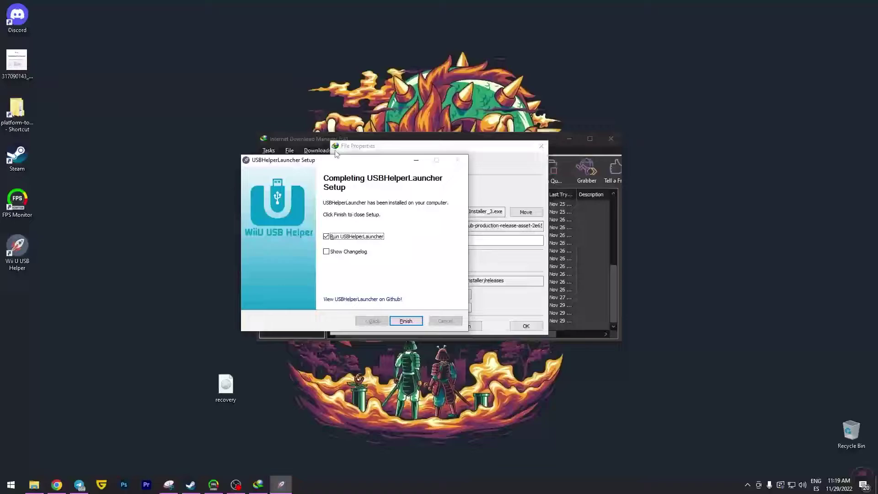
pyautogui.moveTo(369, 165); pyautogui.dragTo(426, 165)
pyautogui.click(462, 321)
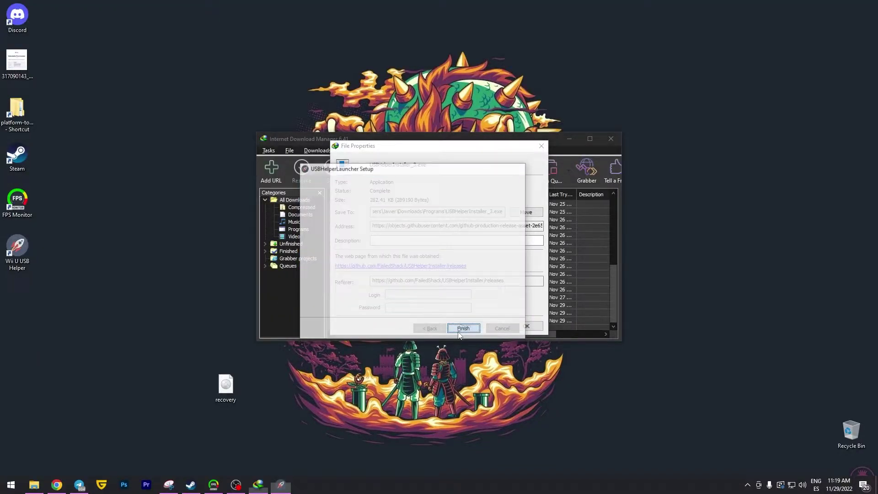
pyautogui.click(465, 326)
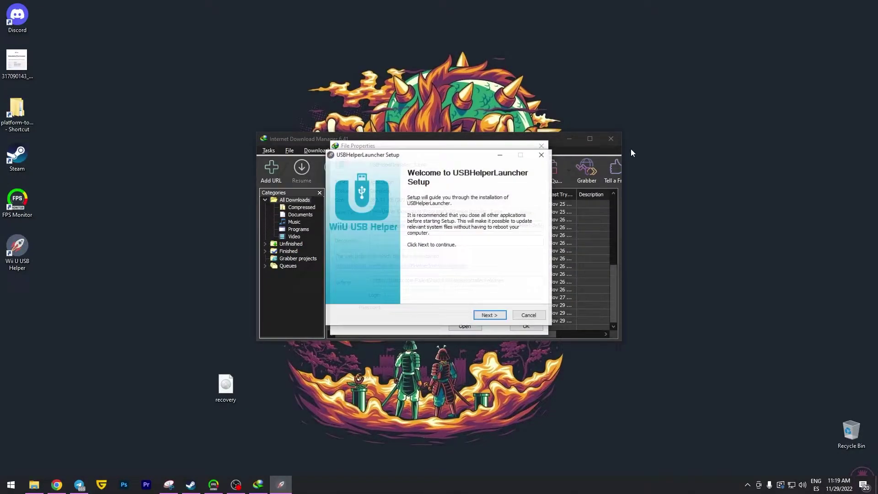
pyautogui.click(542, 156)
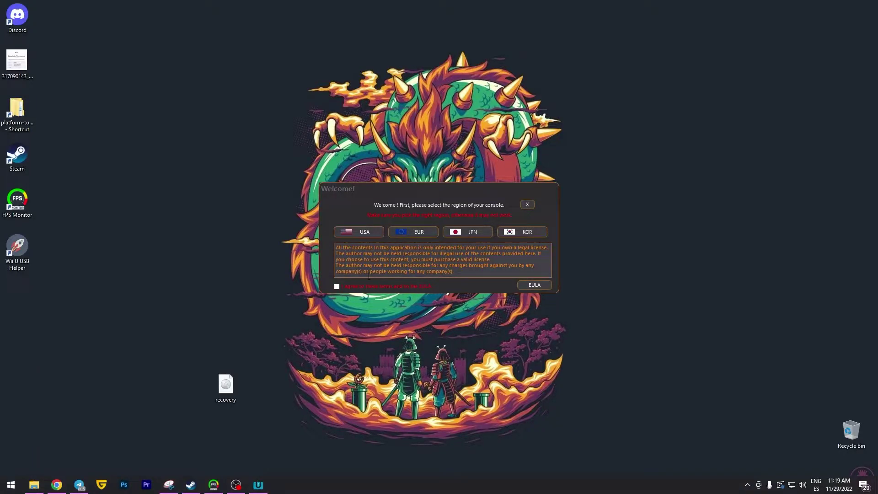
# - Agree to the terms on the welcome window and choose USA as the console region
pyautogui.click(338, 286)
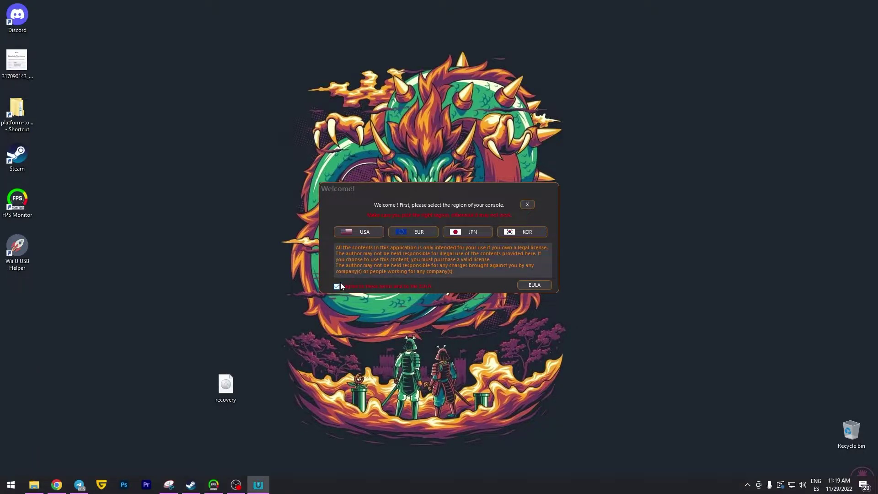
pyautogui.click(353, 234)
pyautogui.click(525, 220)
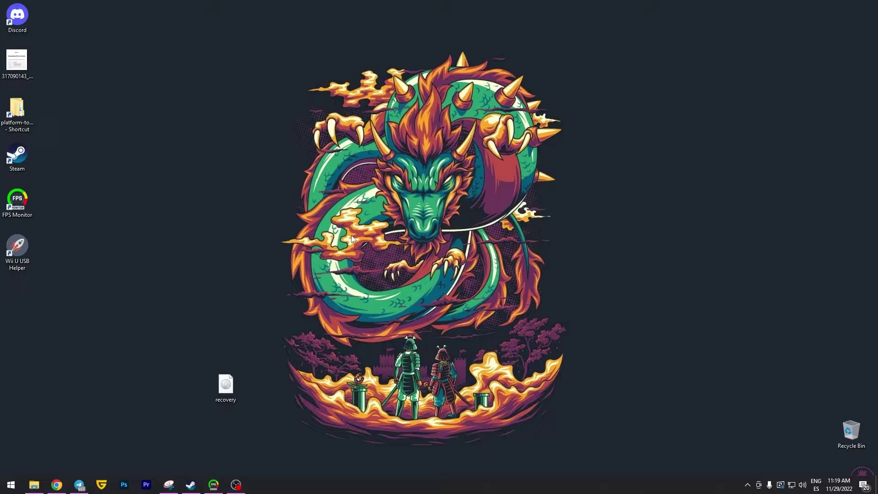
pyautogui.click(442, 244)
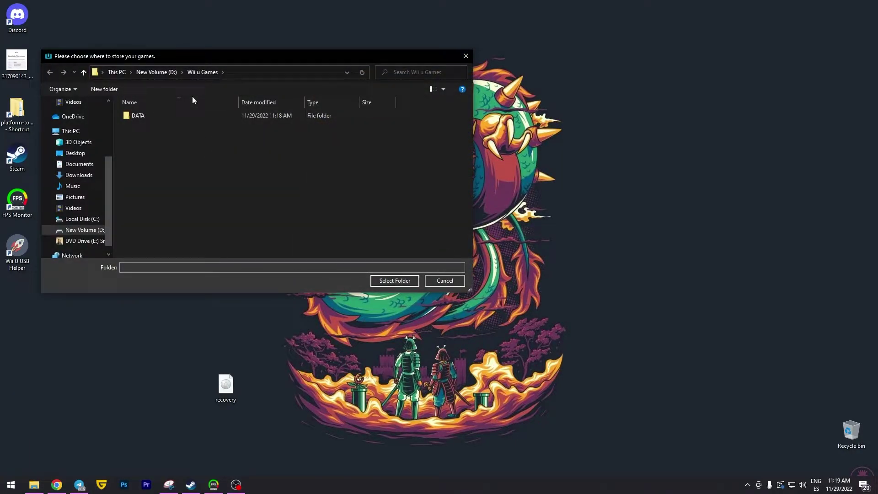
# - Create a folder named "Wi U games" in Documents and select it as the game storage location
pyautogui.doubleClick(190, 117)
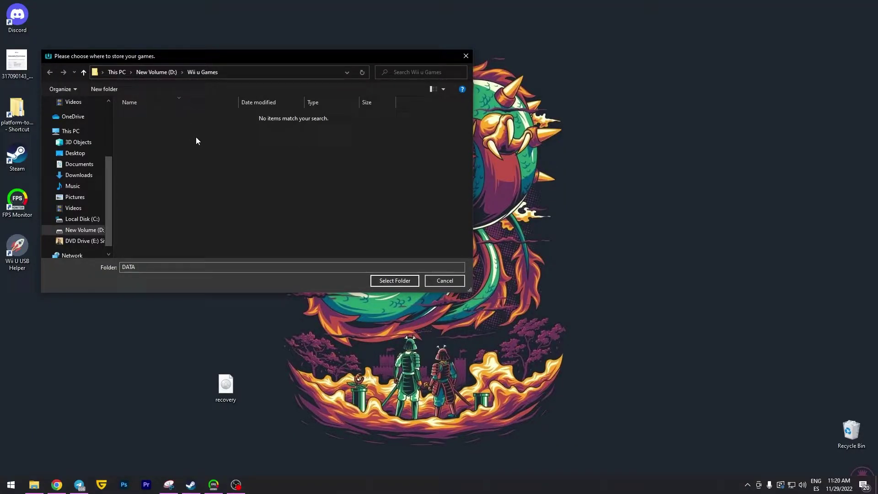
pyautogui.click(386, 281)
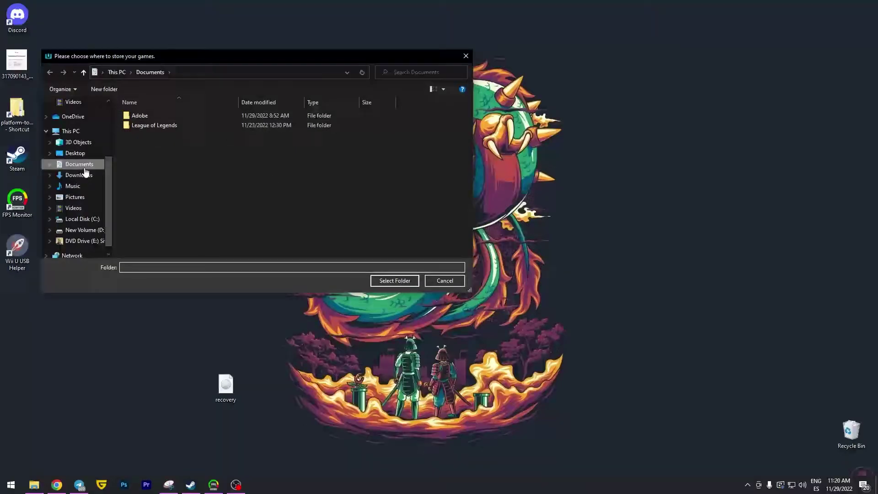
pyautogui.rightClick(179, 169)
pyautogui.moveTo(232, 248)
pyautogui.click(296, 265)
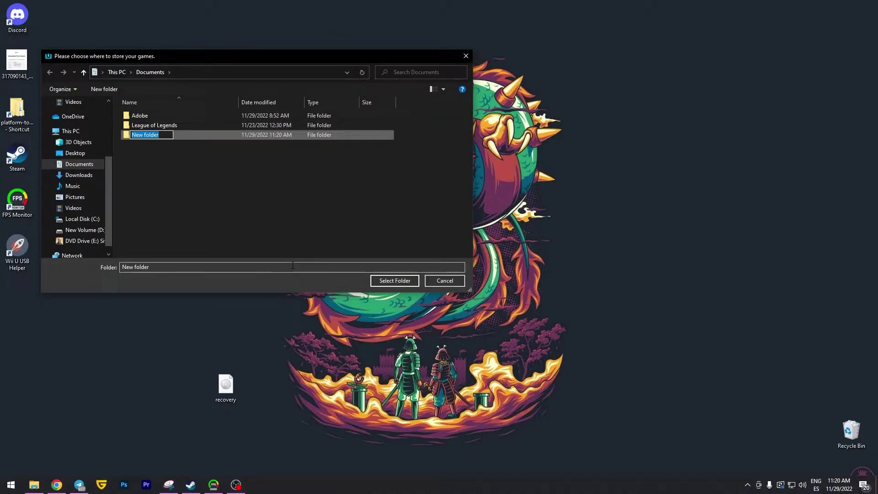
pyautogui.write('Wi U games')
pyautogui.press('Return')
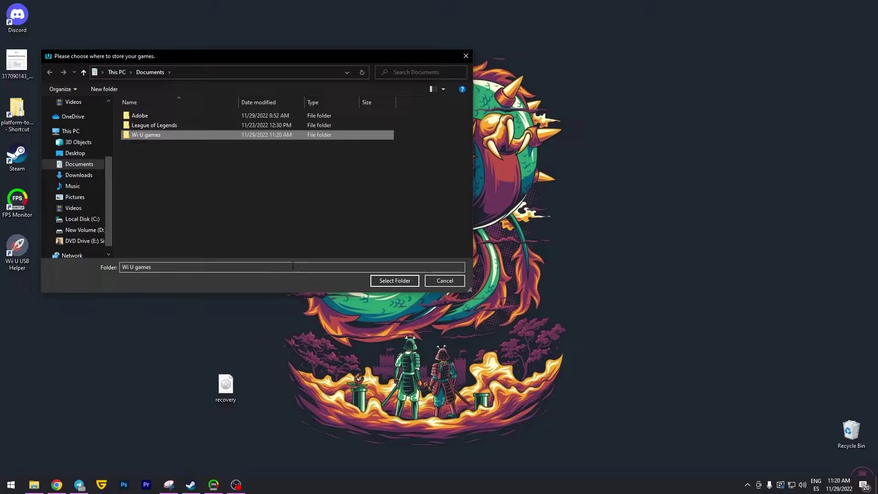
pyautogui.press('Return')
pyautogui.click(393, 279)
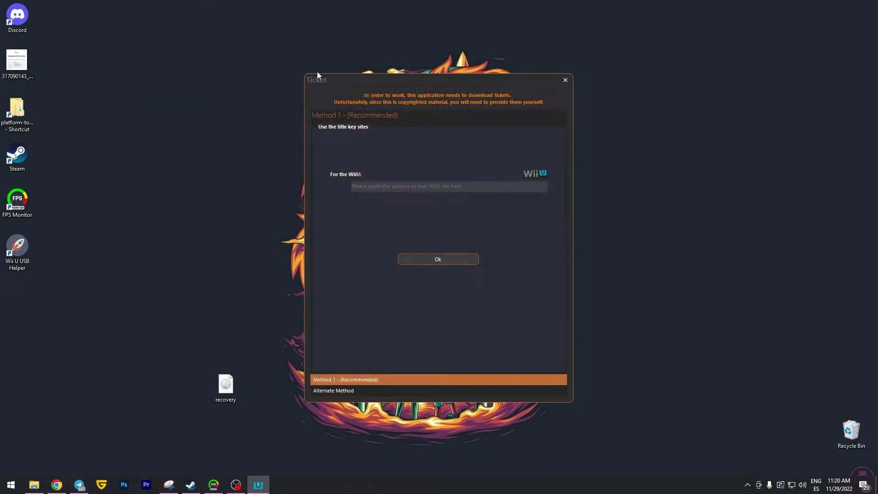
pyautogui.click(437, 185)
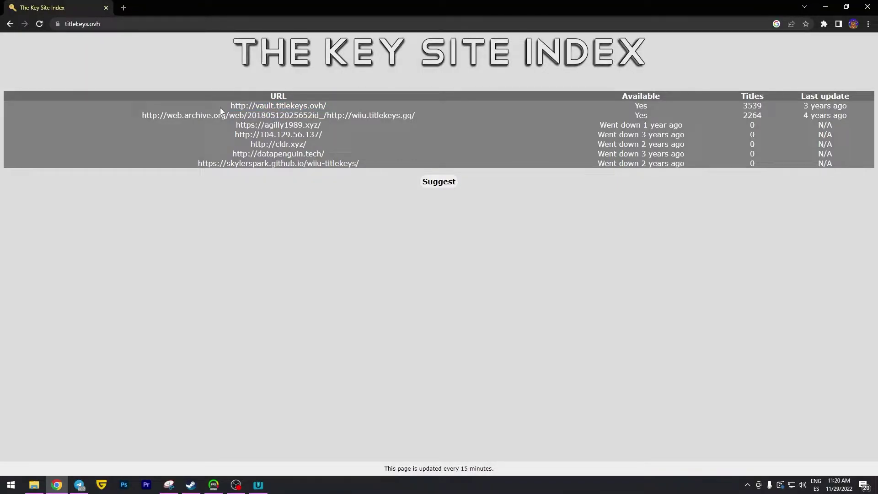
pyautogui.moveTo(220, 108); pyautogui.dragTo(248, 106)
pyautogui.click(819, 6)
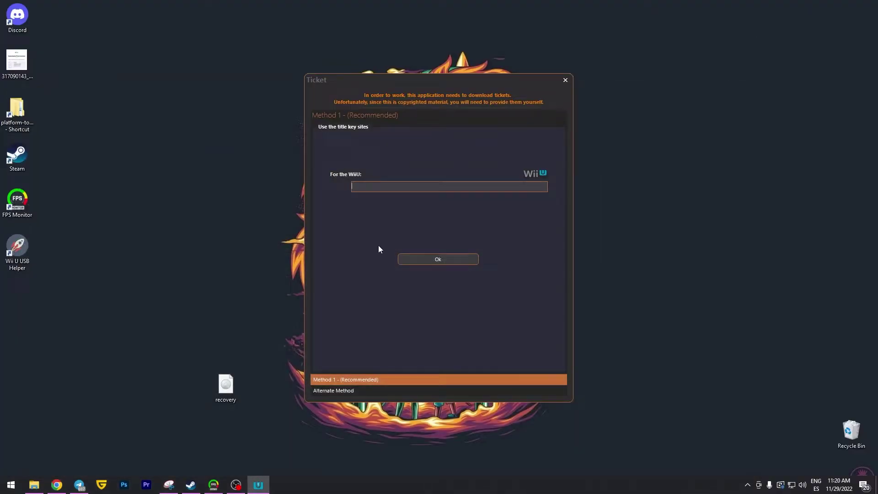
pyautogui.hotkey('ctrl', 'v')
pyautogui.click(432, 259)
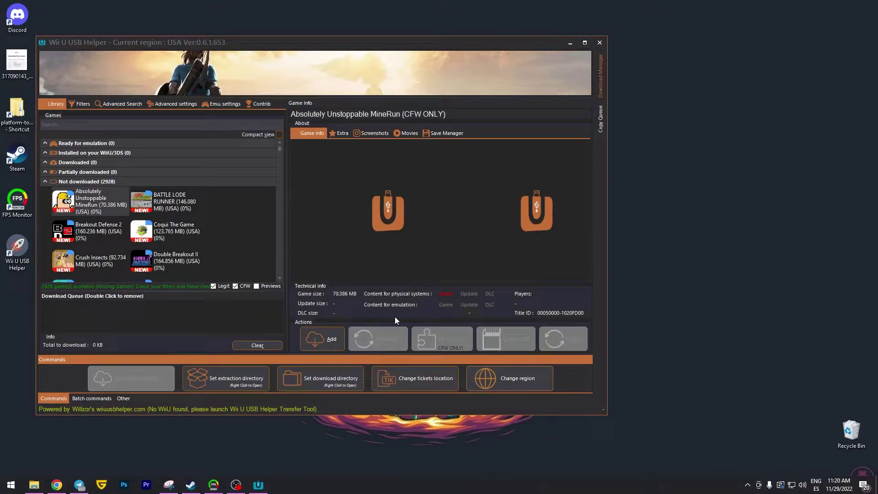
# - Enable Unpack as the action to perform once downloading is over in the Download Manager
pyautogui.moveTo(220, 48); pyautogui.dragTo(334, 70)
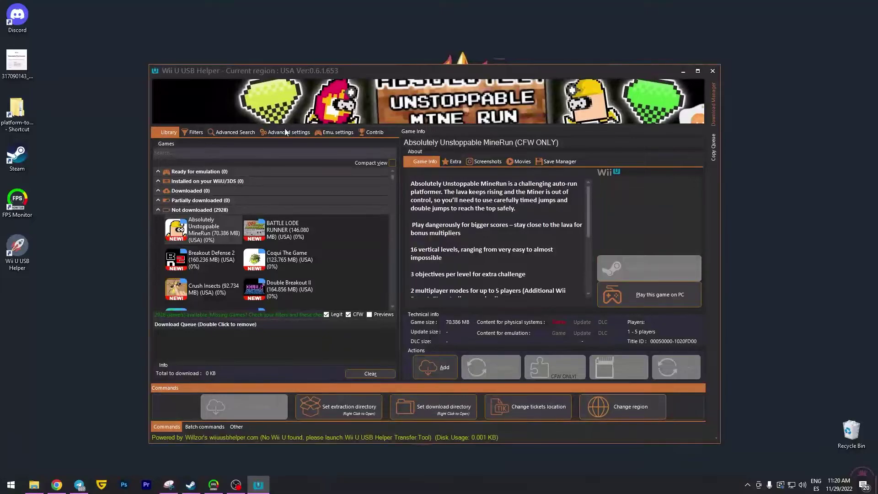
pyautogui.click(712, 108)
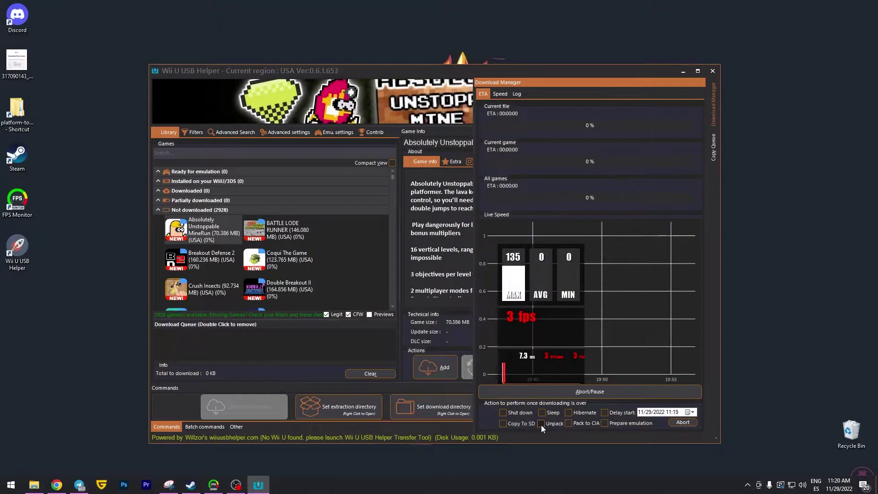
pyautogui.click(541, 424)
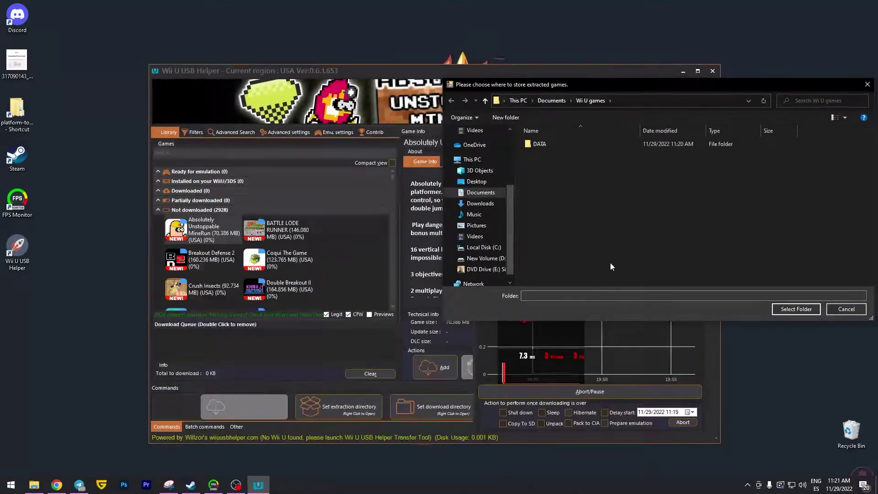
# - Create a folder named "Extracted Games" inside "Wi U games" and select it for storing extracted games
pyautogui.rightClick(583, 194)
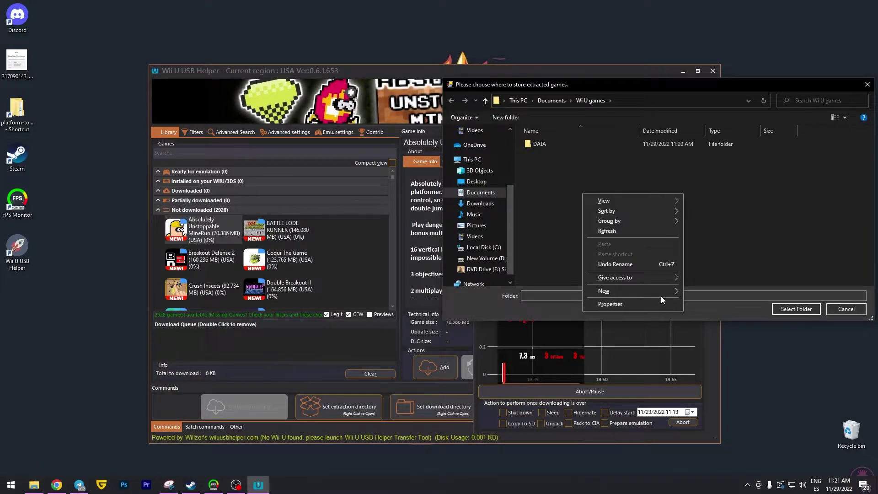
pyautogui.moveTo(661, 296)
pyautogui.click(704, 292)
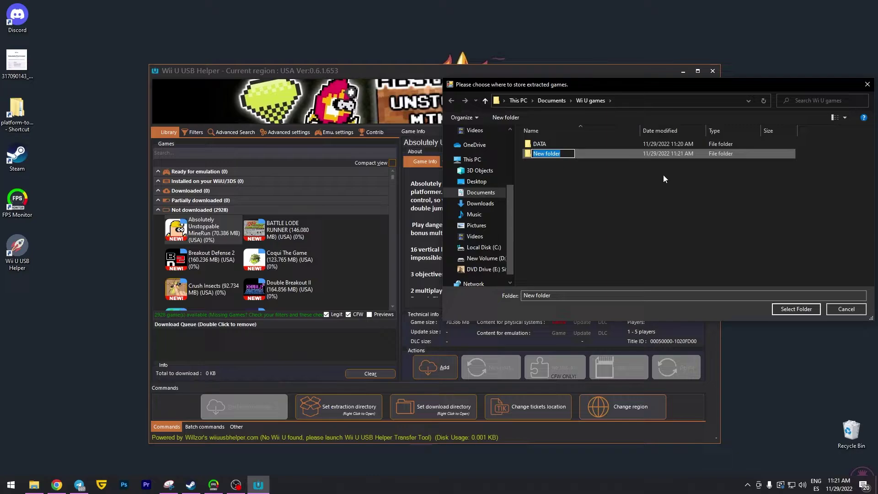
pyautogui.write('Extracted Games')
pyautogui.press('Return')
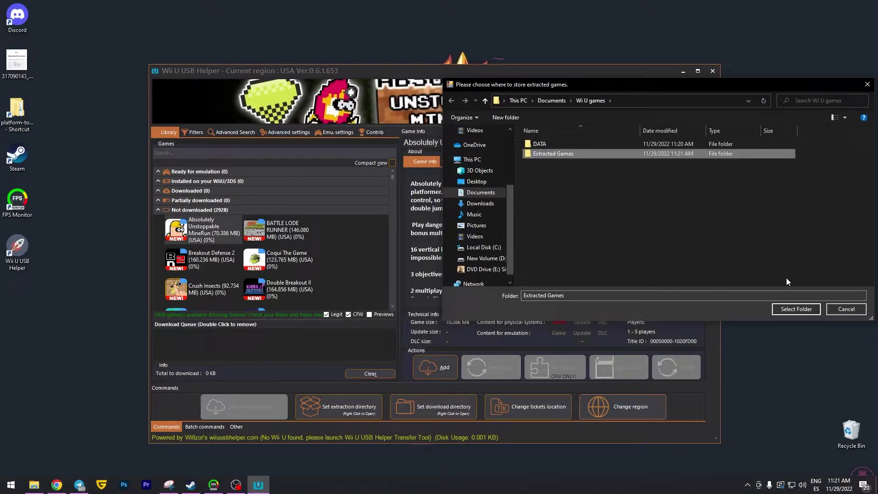
pyautogui.click(796, 308)
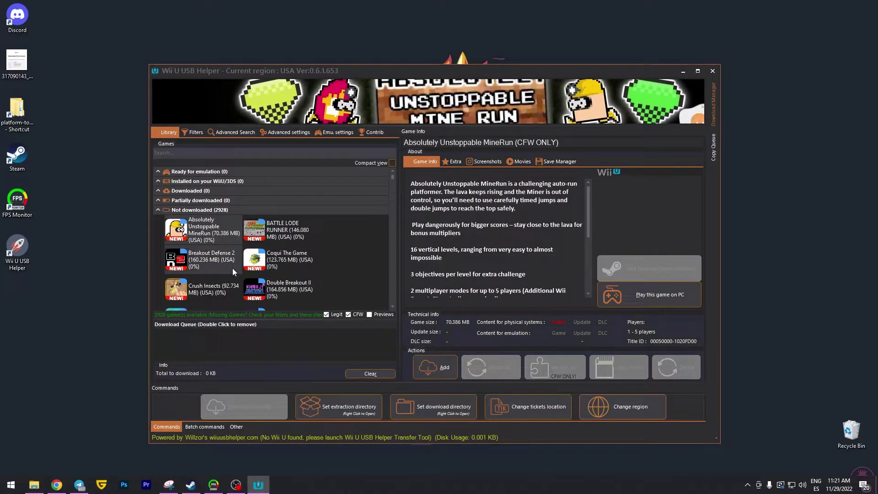
# - Search the library for "yoshi" and add Yoshi's Woolly World together with its update to the download queue
pyautogui.click(225, 154)
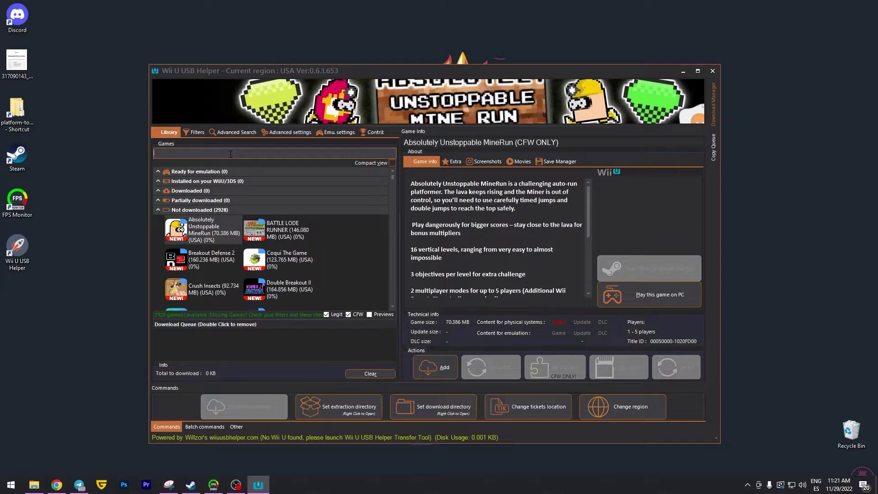
pyautogui.write('yoshi')
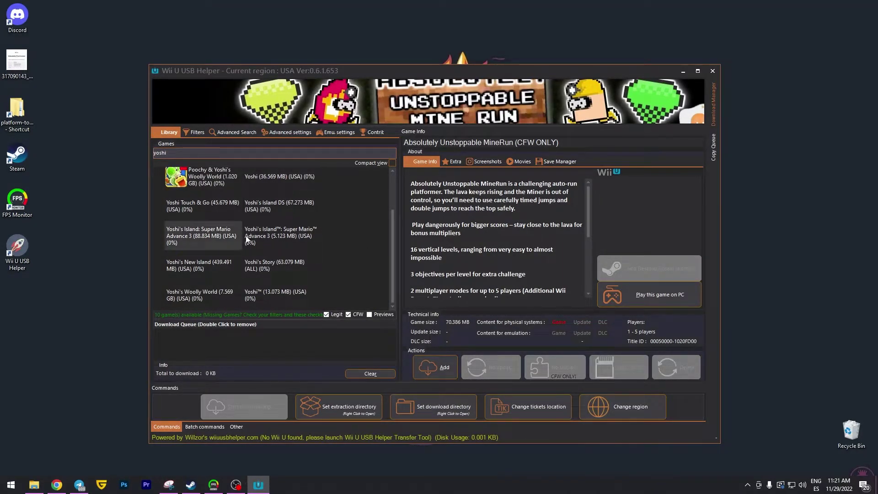
pyautogui.click(223, 300)
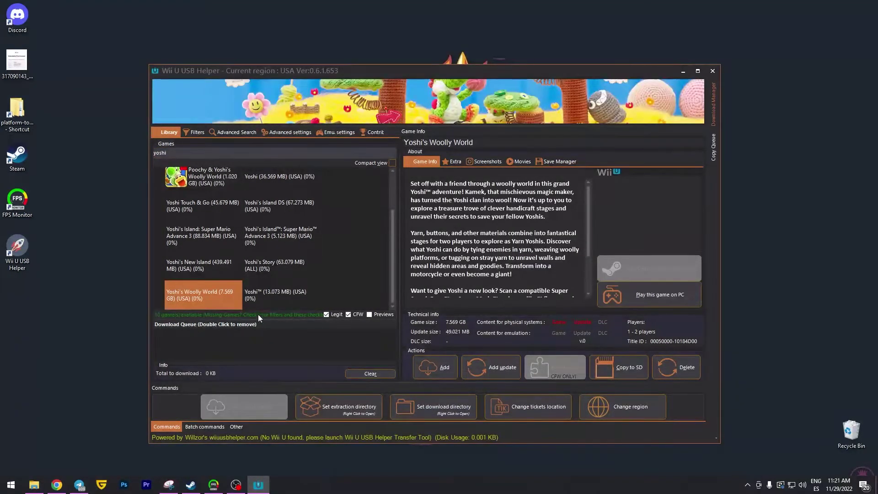
pyautogui.rightClick(191, 296)
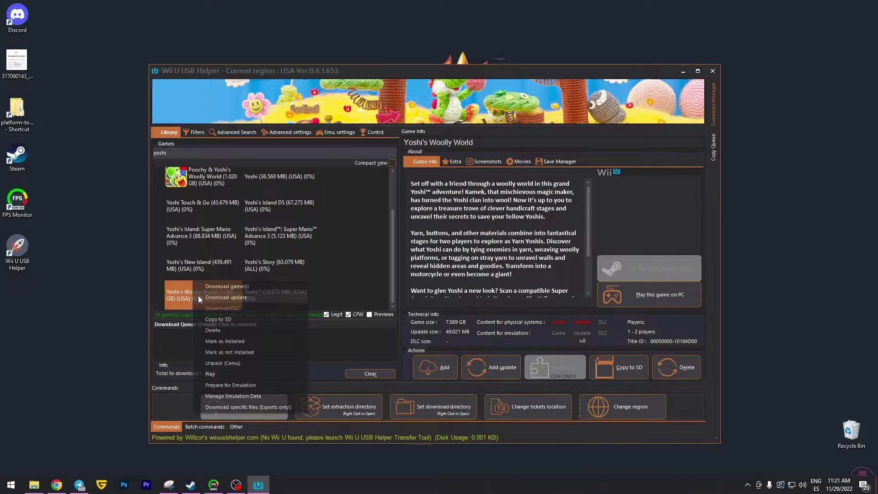
pyautogui.click(243, 288)
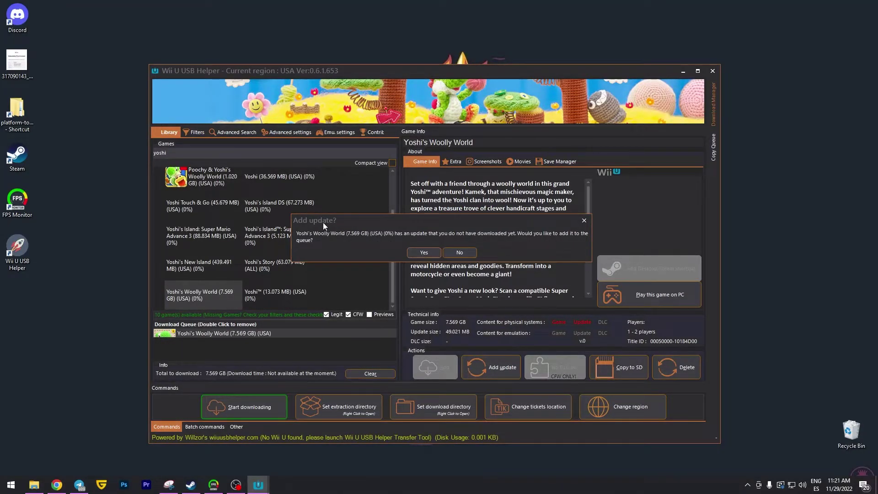
pyautogui.click(426, 253)
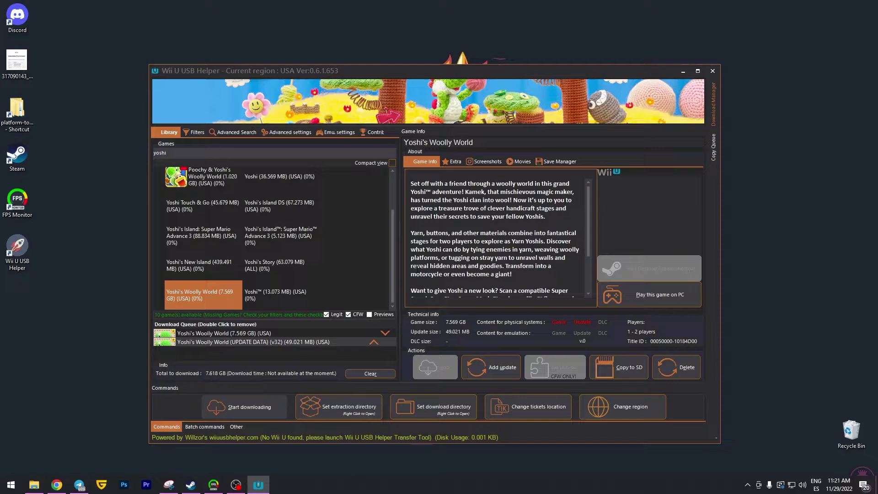
# - Start downloading the queued Yoshi's Woolly World game and update data
pyautogui.click(232, 335)
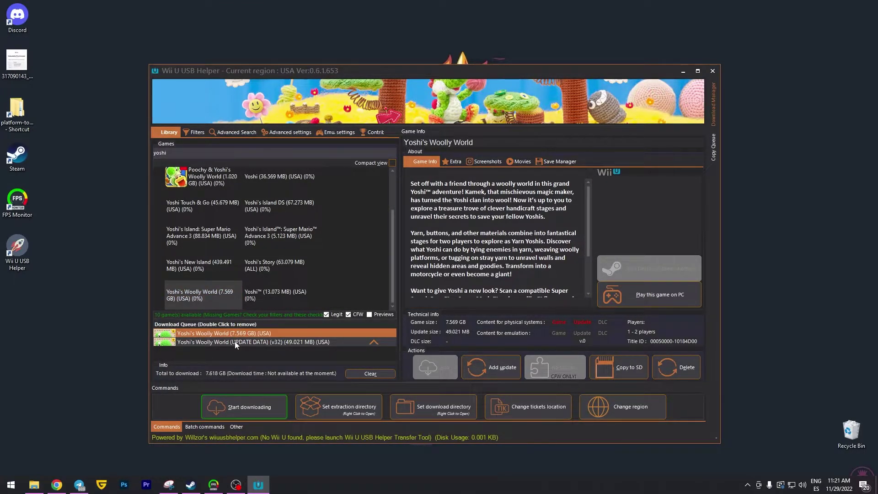
pyautogui.click(251, 417)
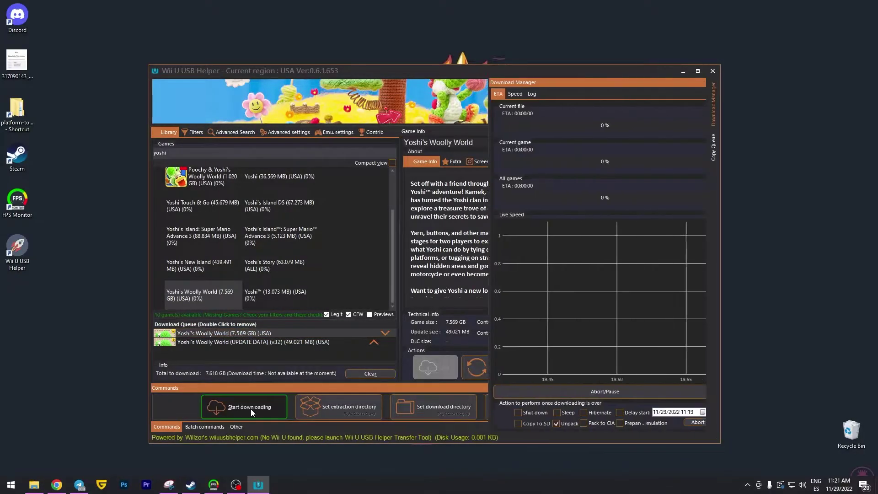
pyautogui.click(214, 485)
pyautogui.click(751, 44)
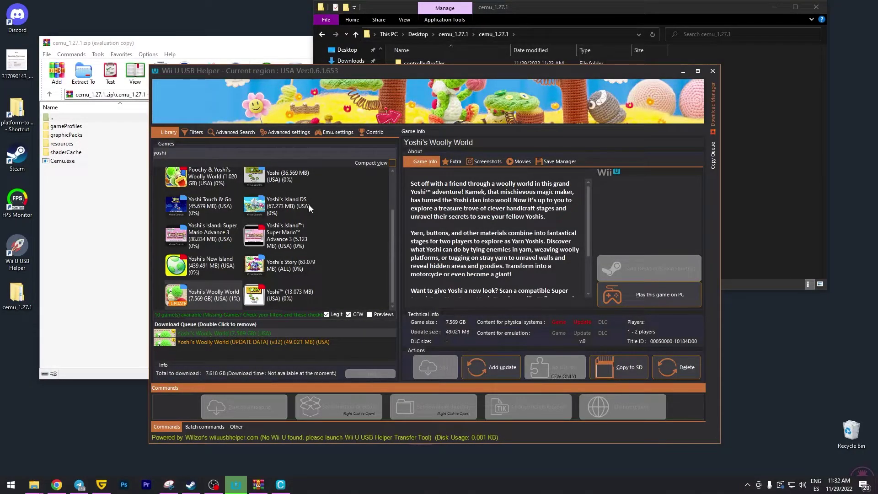
# - Switch to Cemu 1.27.1 and launch Yoshi's Woolly World
pyautogui.hotkey('alt', 'Tab')
pyautogui.doubleClick(212, 115)
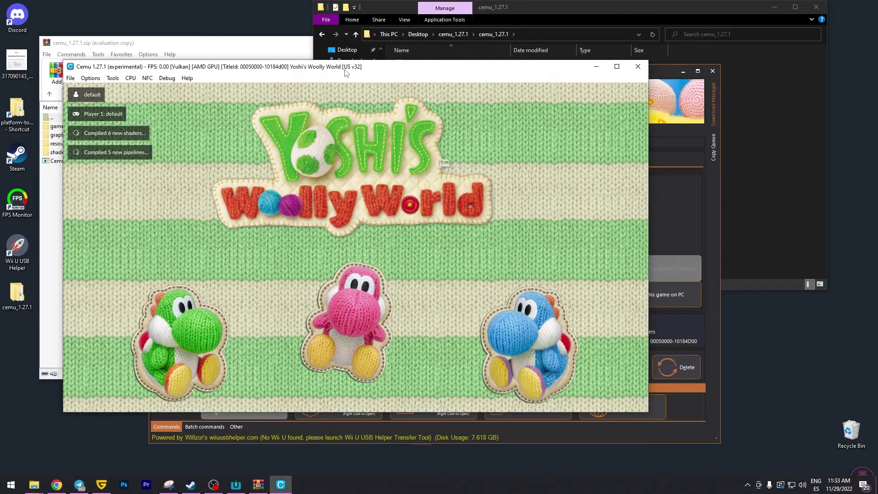
pyautogui.moveTo(345, 70); pyautogui.dragTo(398, 83)
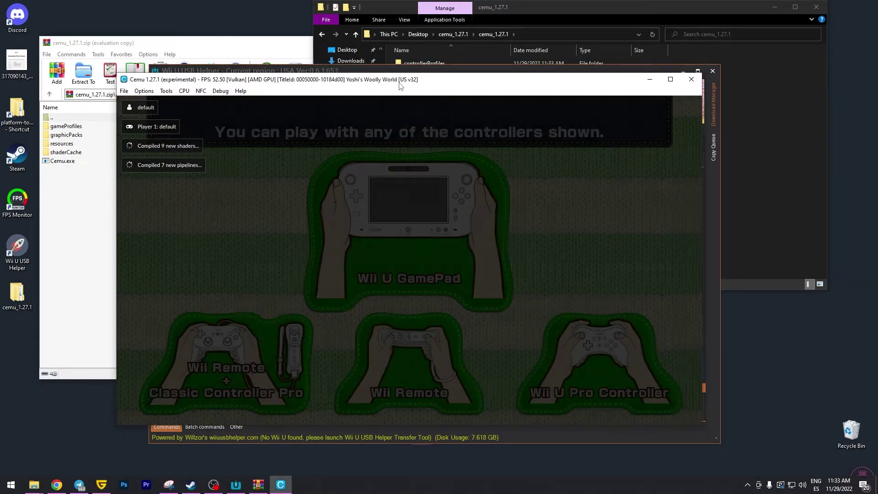